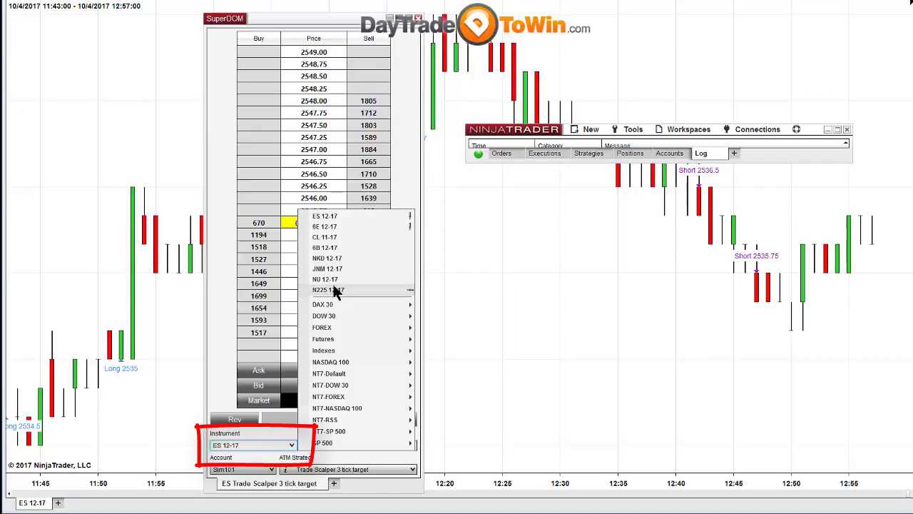
click(262, 444)
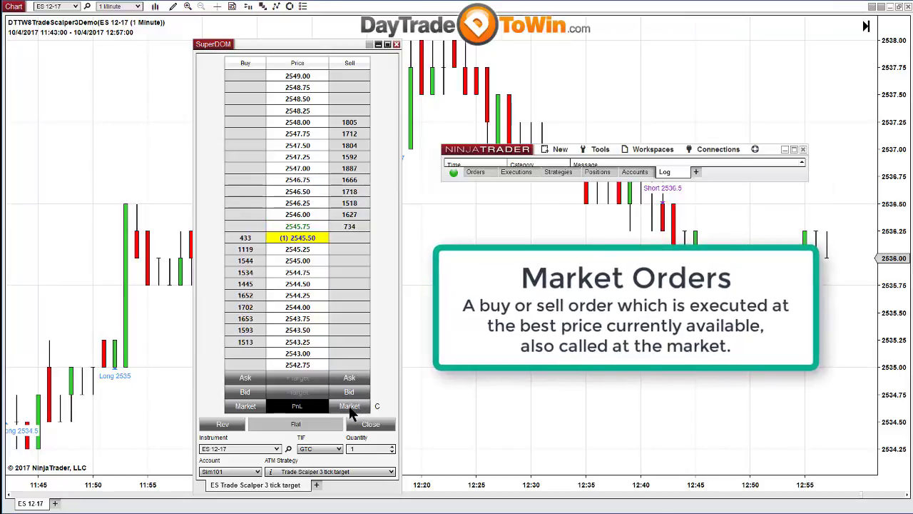
click(348, 406)
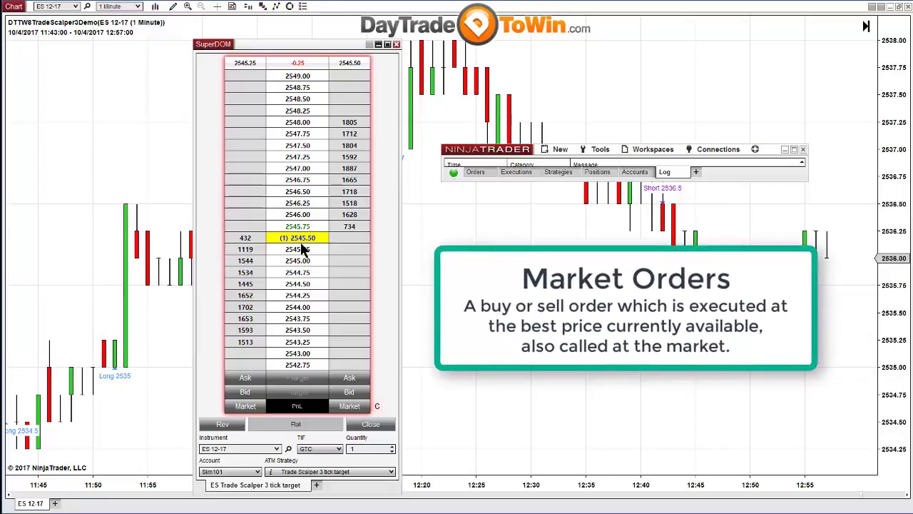
click(349, 406)
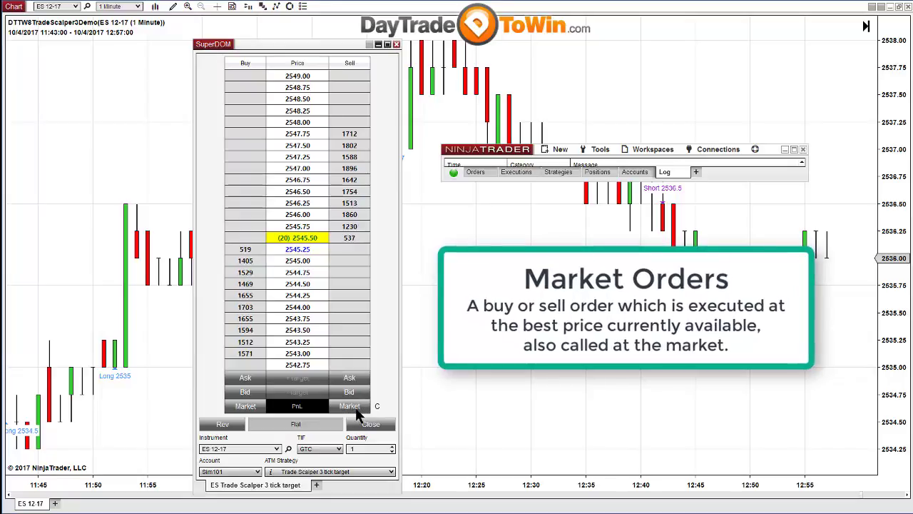
Step: Buy 1 ES 12-17 contract at market, confirm the order, and close the resulting position
click(245, 405)
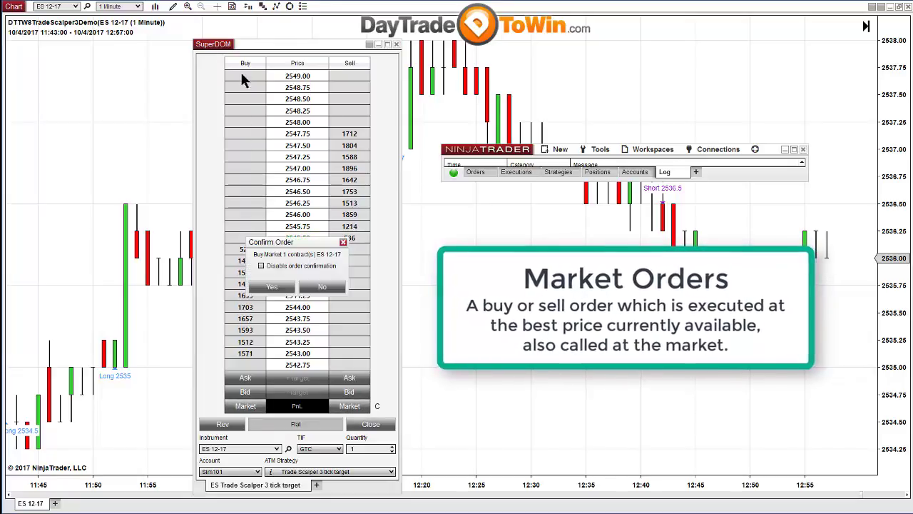
click(272, 286)
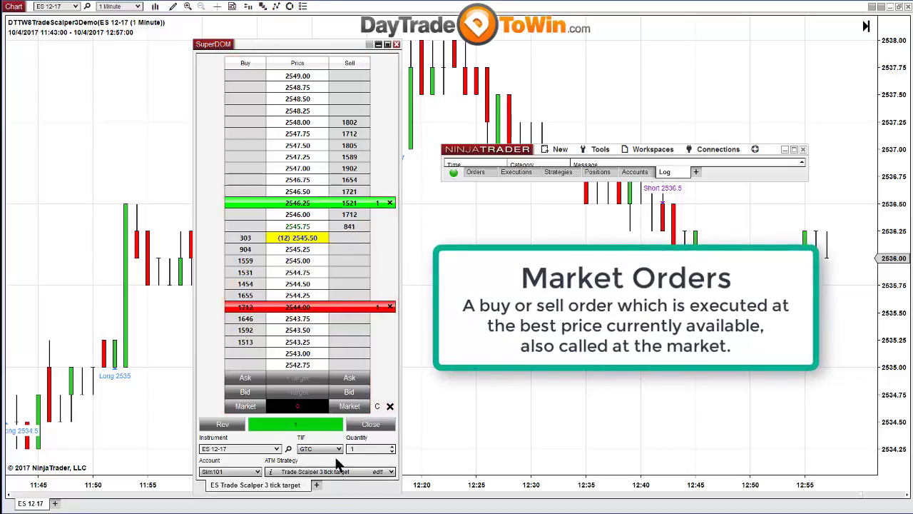
click(360, 425)
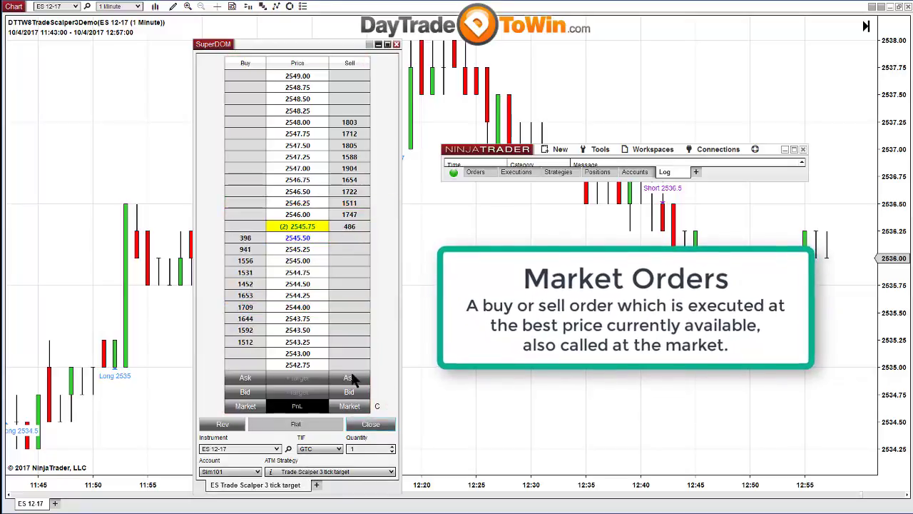
Step: Sell 1 ES 12-17 contract at market, confirm the order, and close the resulting position
click(350, 407)
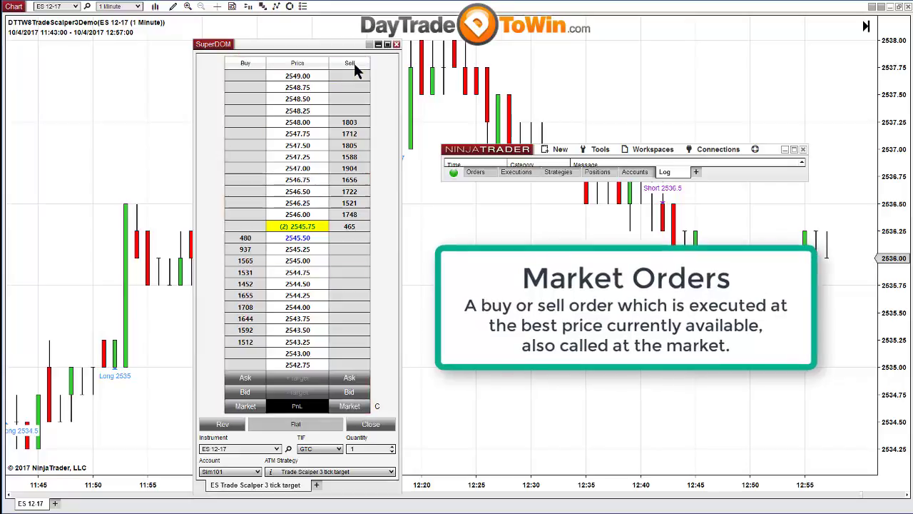
click(349, 406)
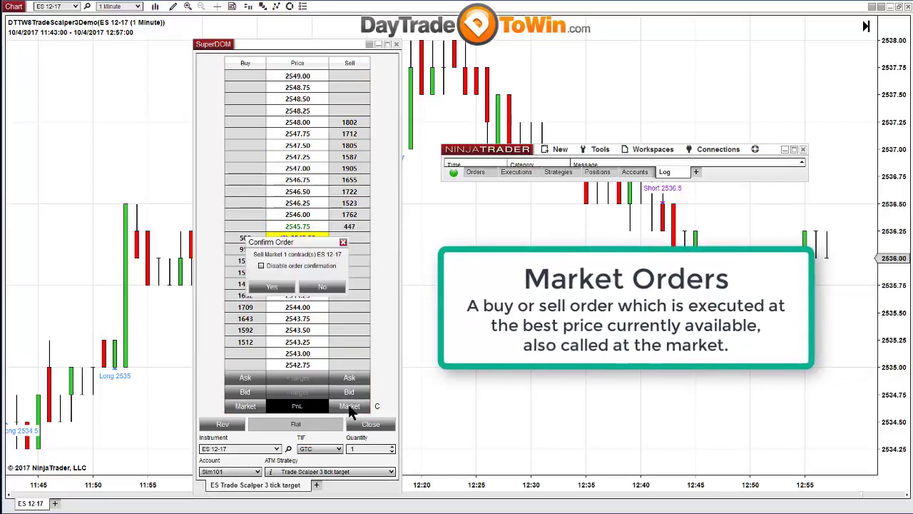
click(275, 287)
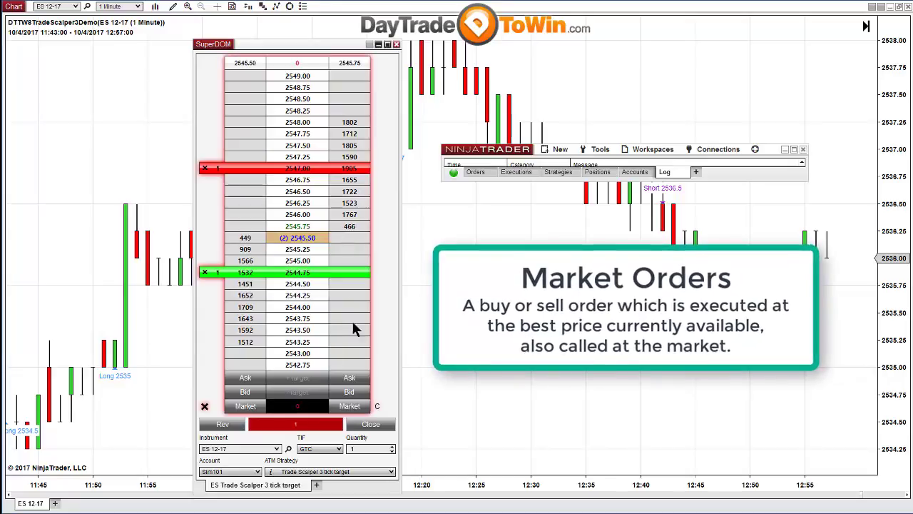
click(371, 425)
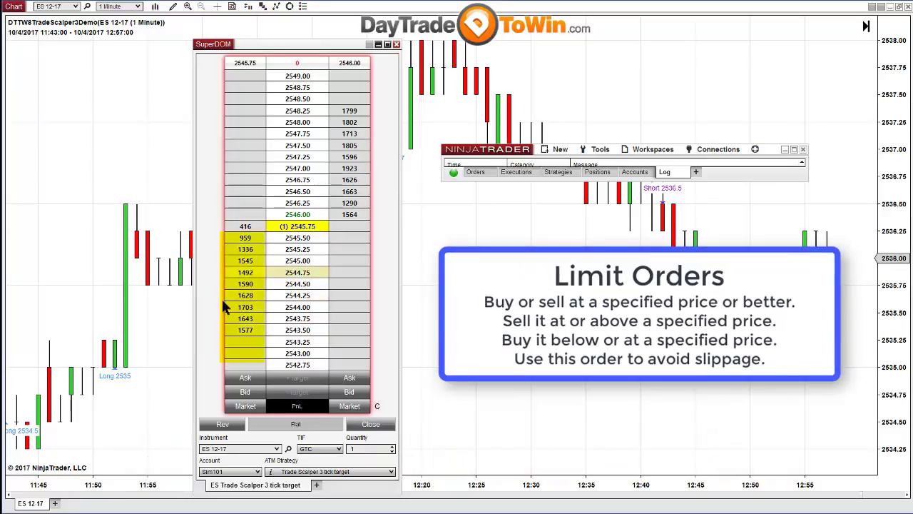
Step: Submit a buy limit order for 1 ES 12-17 contract at 2545.00 and cancel that working order
click(243, 261)
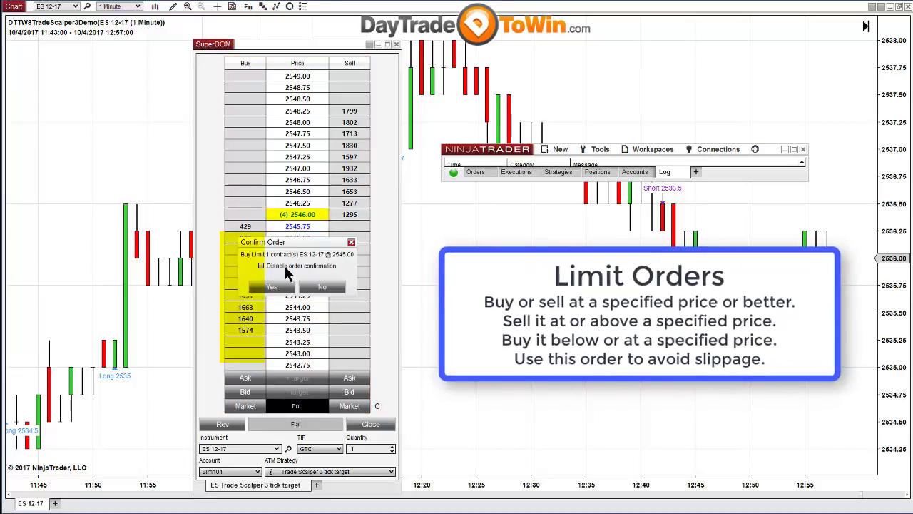
click(274, 288)
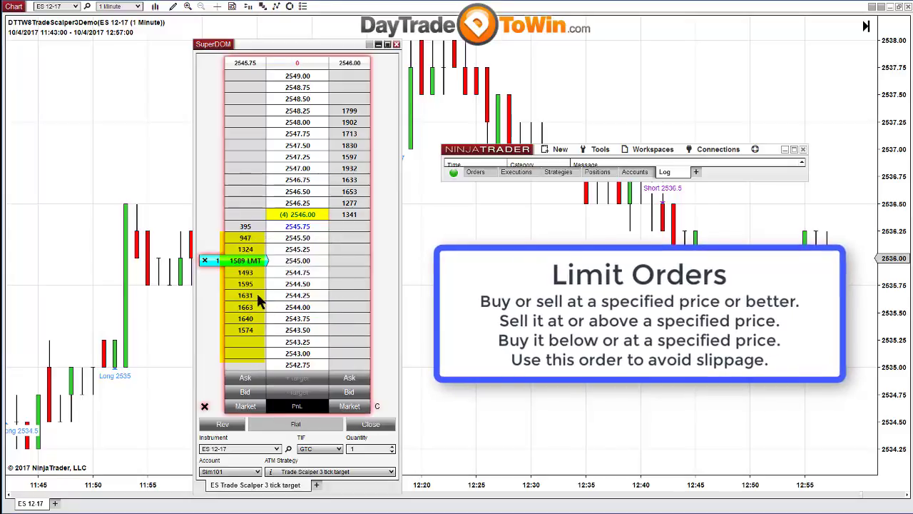
click(205, 261)
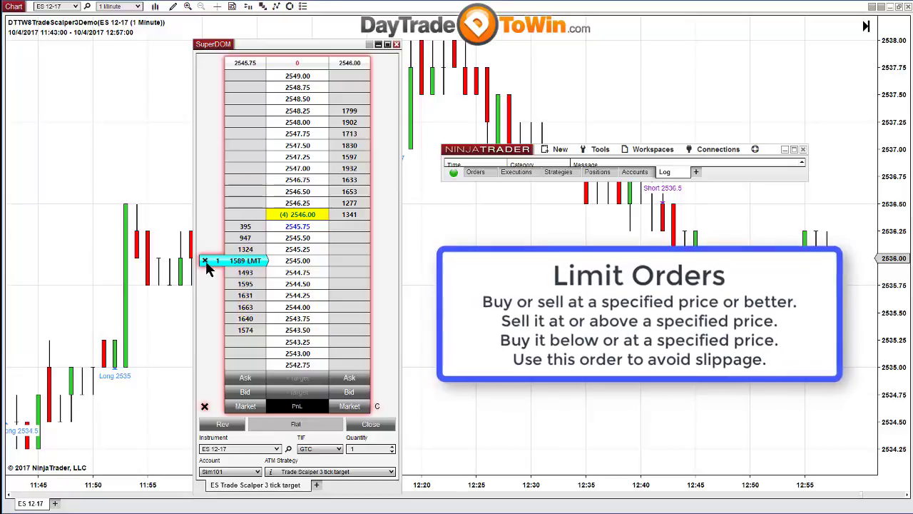
click(205, 262)
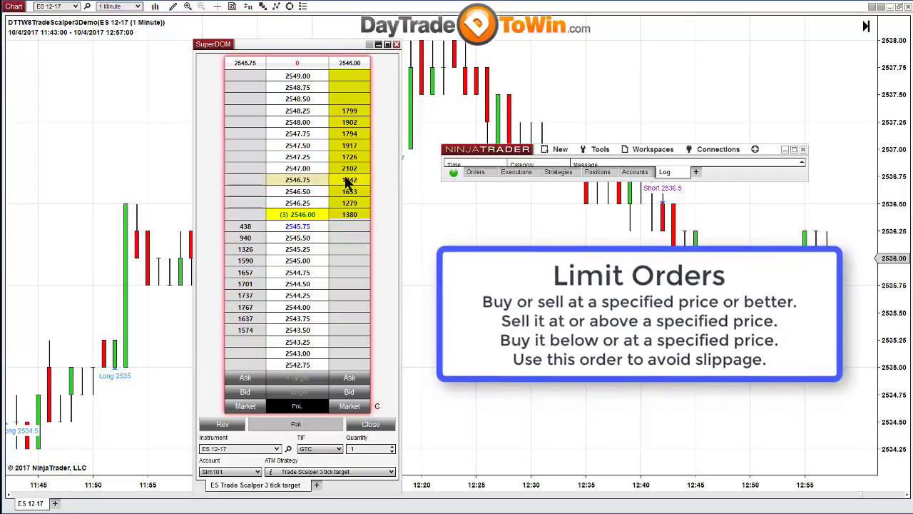
Step: Submit a sell limit order for 1 ES 12-17 contract at 2546.75 and cancel that working order
click(348, 182)
click(271, 282)
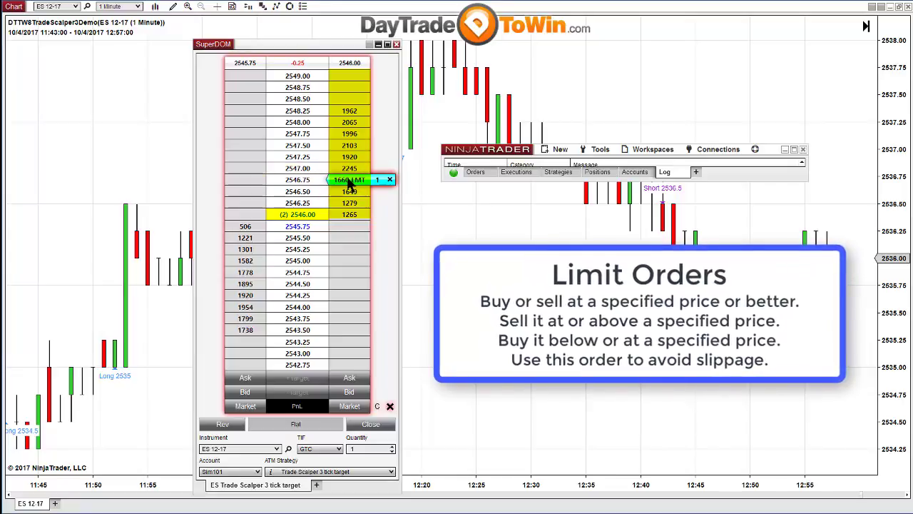
drag(350, 184, 350, 171)
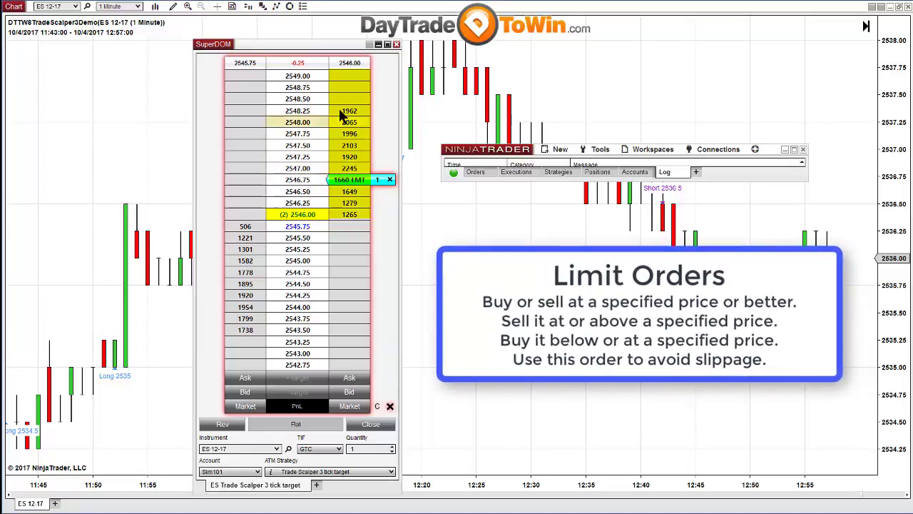
click(389, 179)
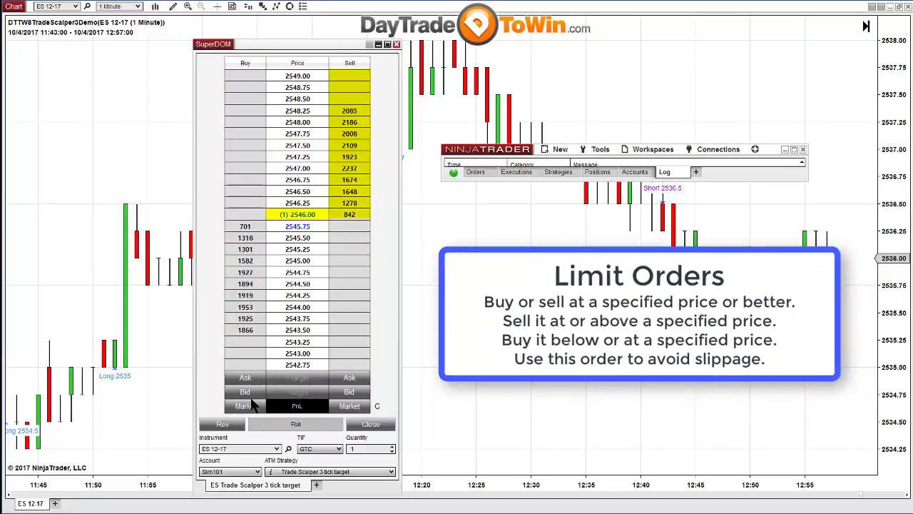
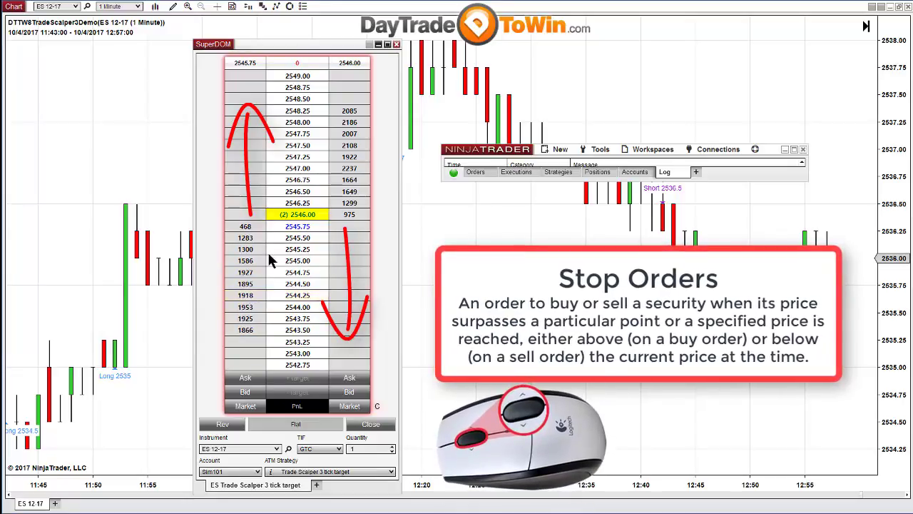
Step: Draft a buy stop-limit order at 2546.75 with a limit offset of 1 and discard it without submitting
click(243, 180)
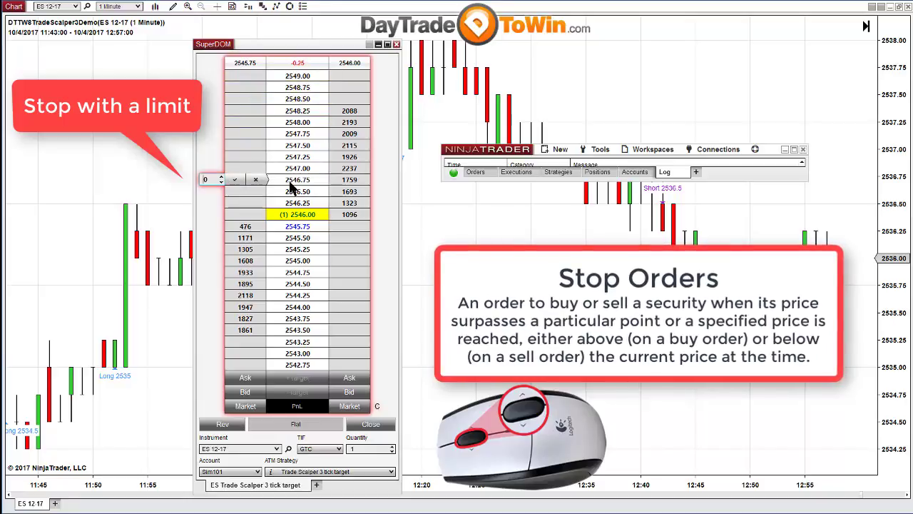
click(221, 176)
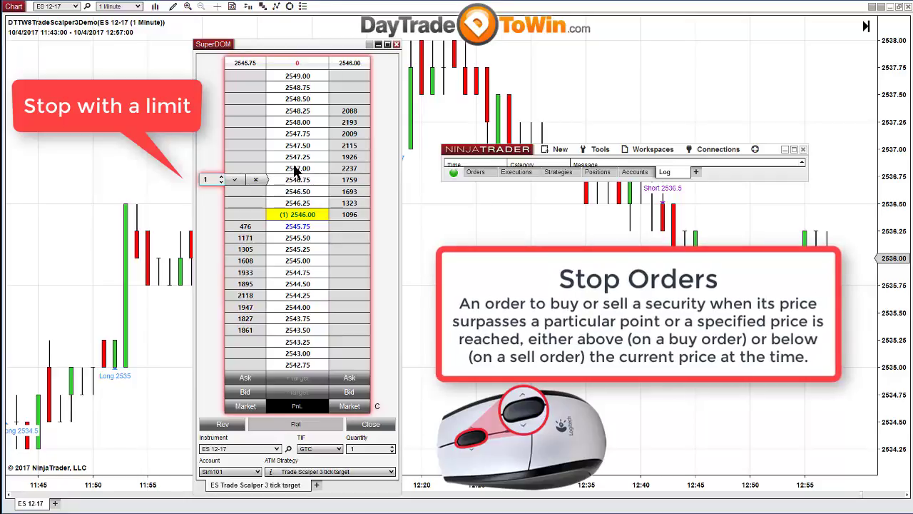
click(256, 180)
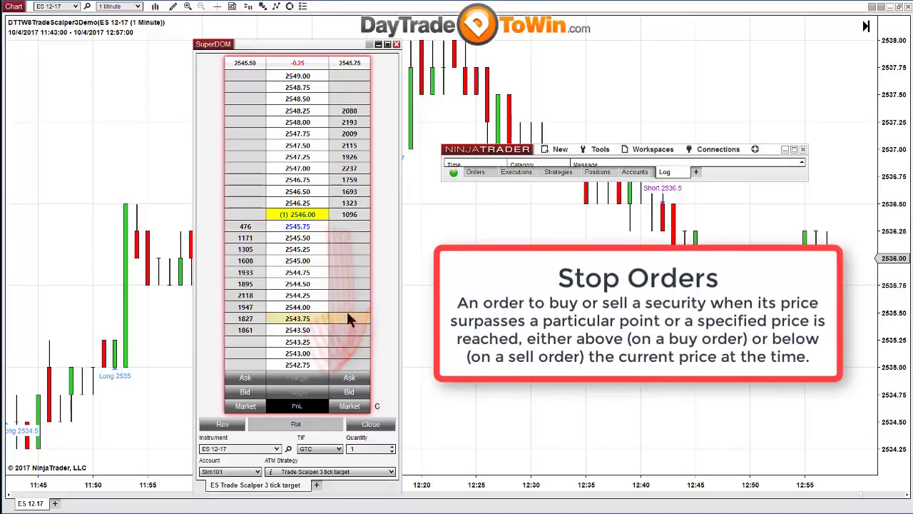
Step: Draft a sell stop-limit order at 2543.75, try a limit offset of 2 before resetting it to 0, and discard the draft
click(349, 319)
click(392, 321)
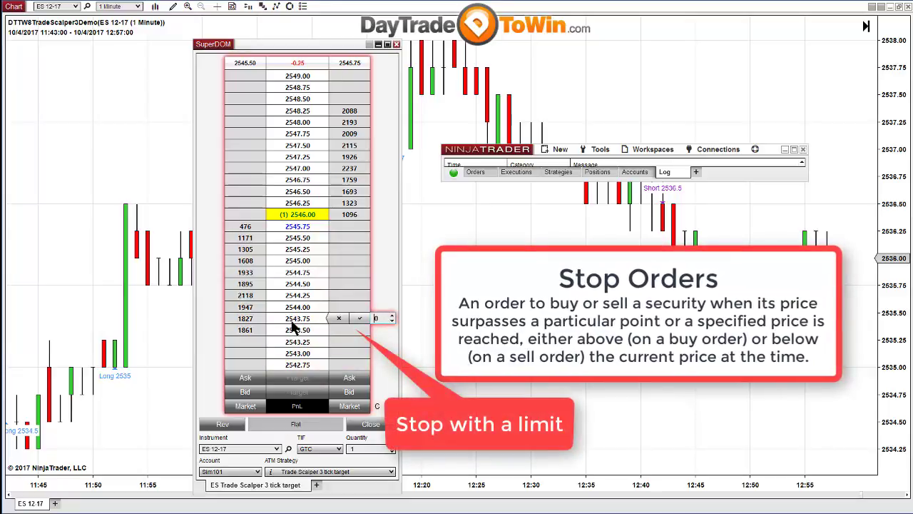
double_click(376, 318)
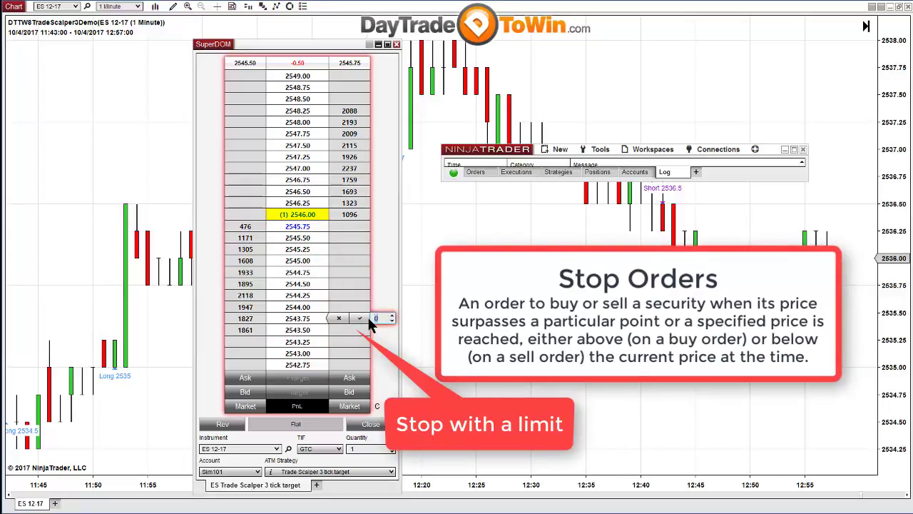
click(391, 315)
click(392, 315)
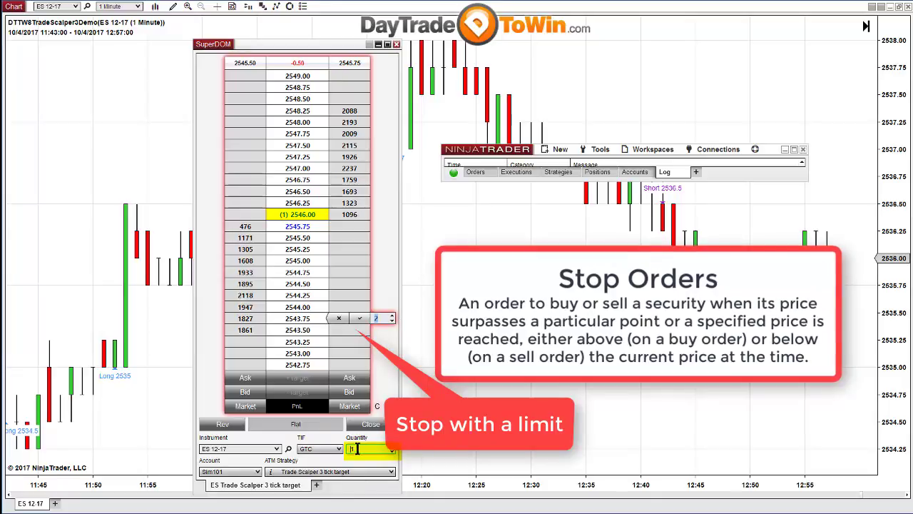
click(392, 321)
click(391, 321)
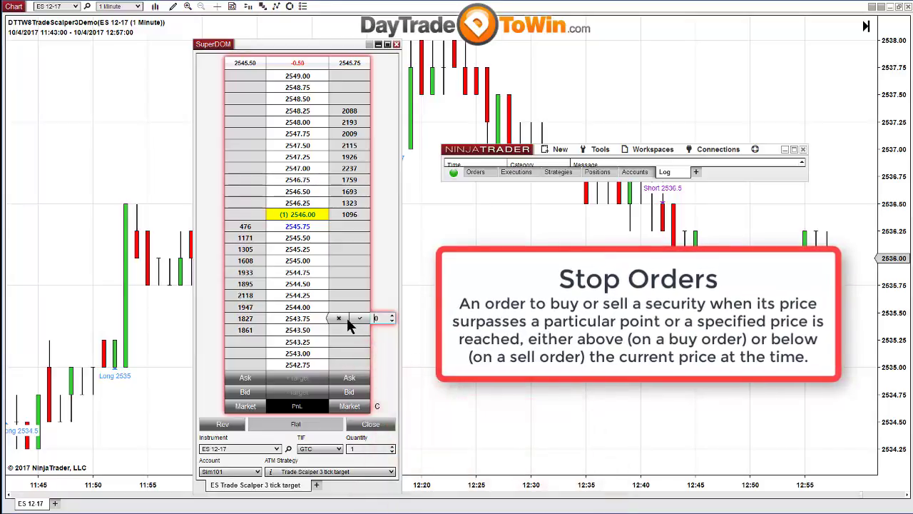
click(338, 319)
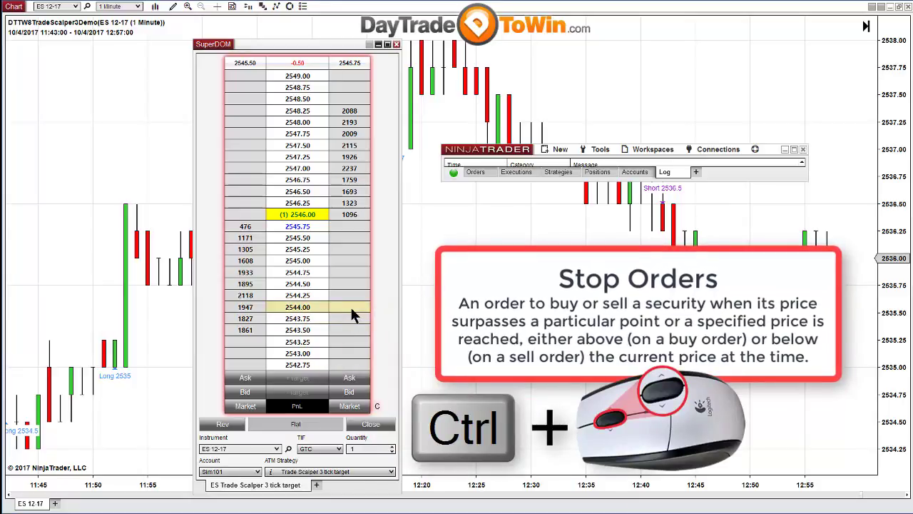
Step: Submit a sell stop-market order for 1 ES 12-17 contract at 2544.00 and cancel that working order
ctrl+click(346, 311)
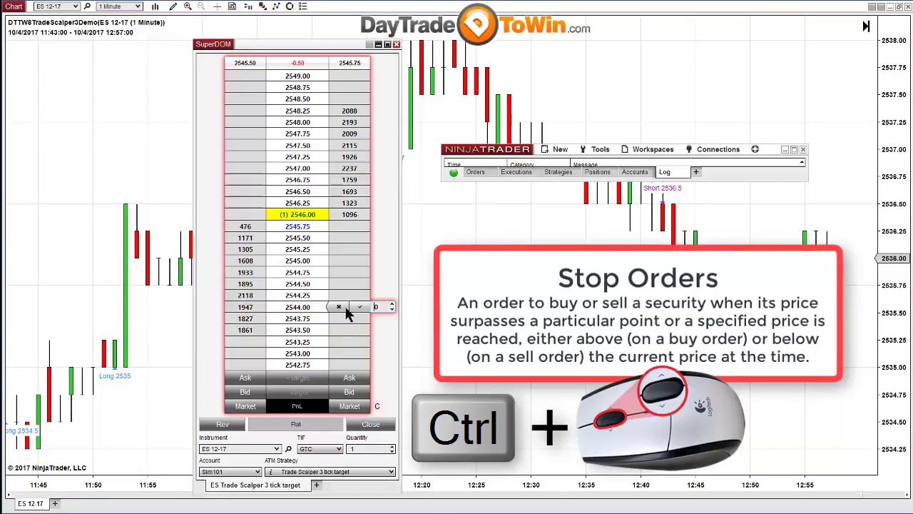
click(346, 306)
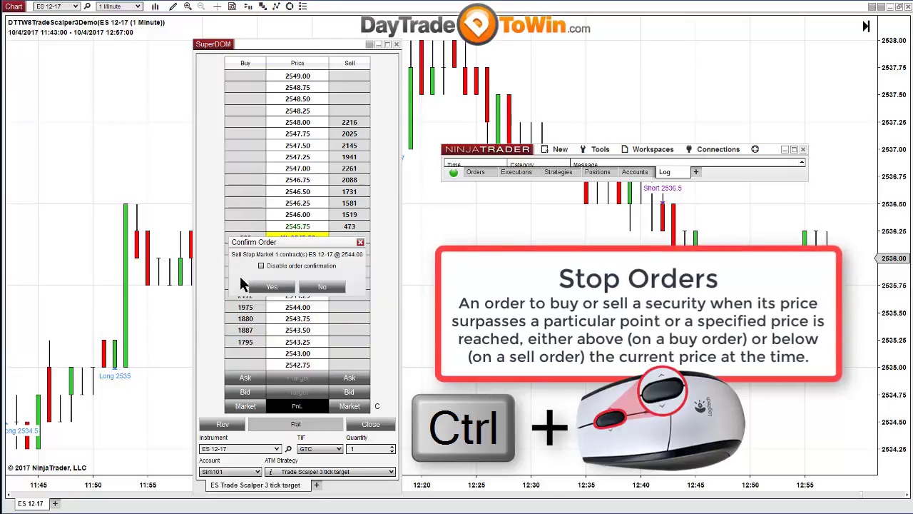
drag(313, 250, 371, 296)
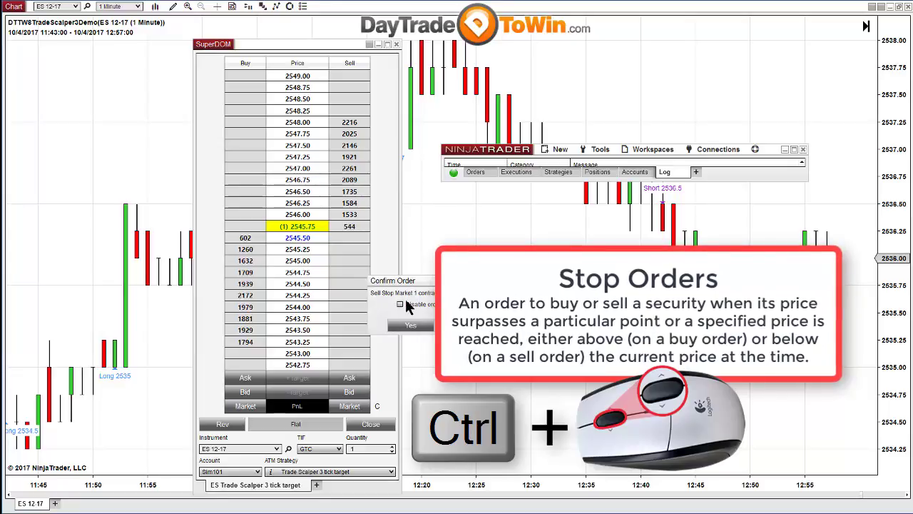
click(413, 326)
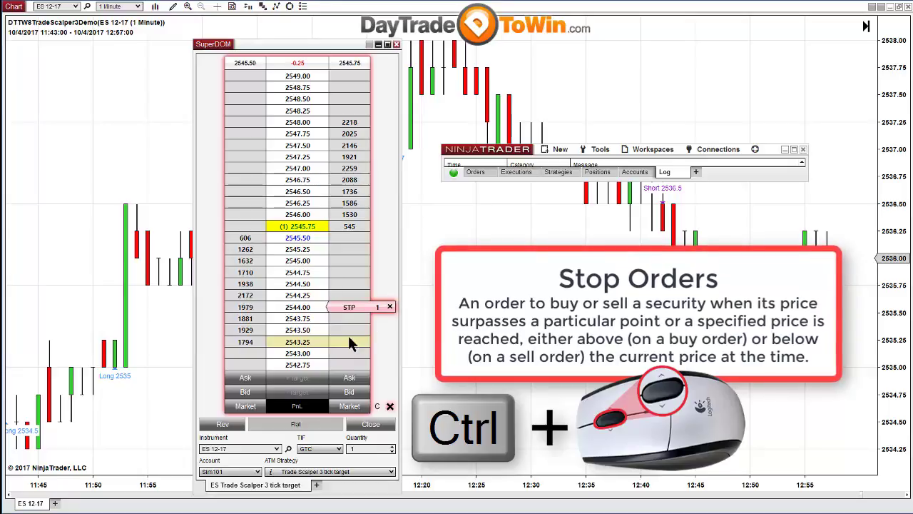
click(390, 307)
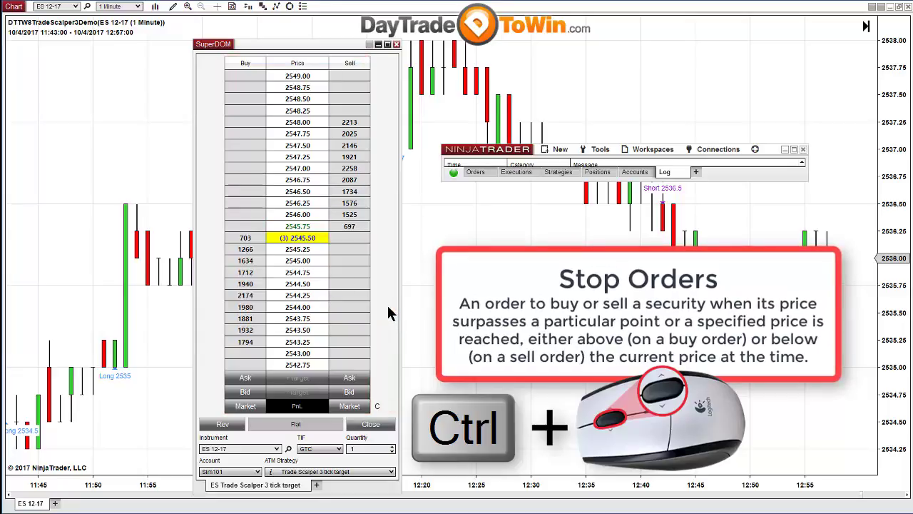
Step: Submit a buy stop-market order for 1 ES 12-17 contract at 2546.50 and cancel that working order
ctrl+click(234, 190)
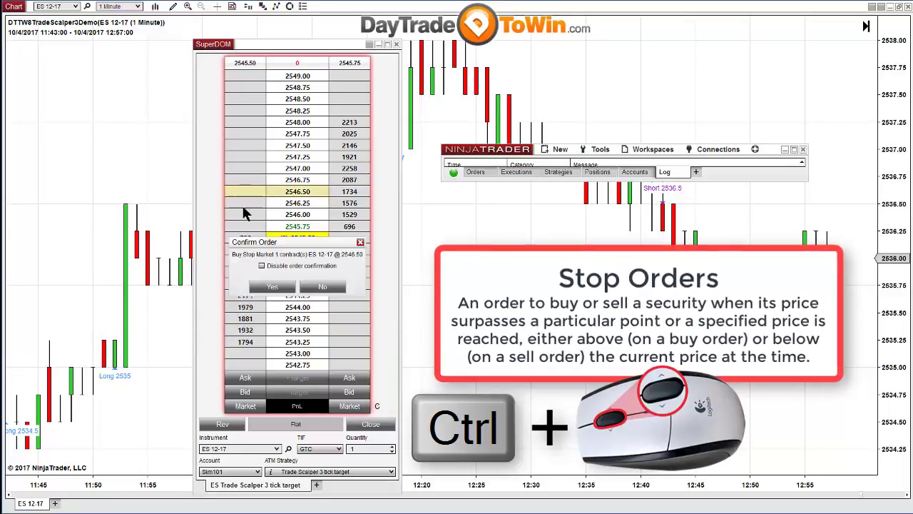
click(277, 287)
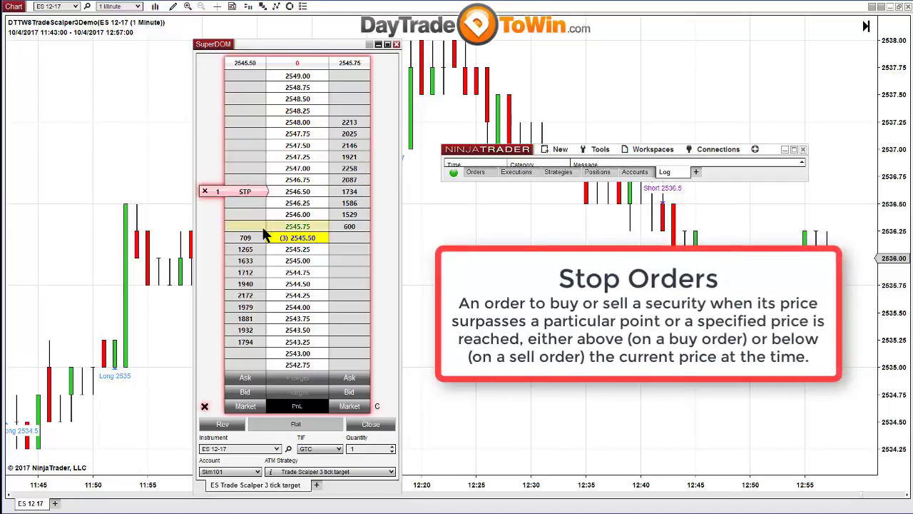
click(205, 194)
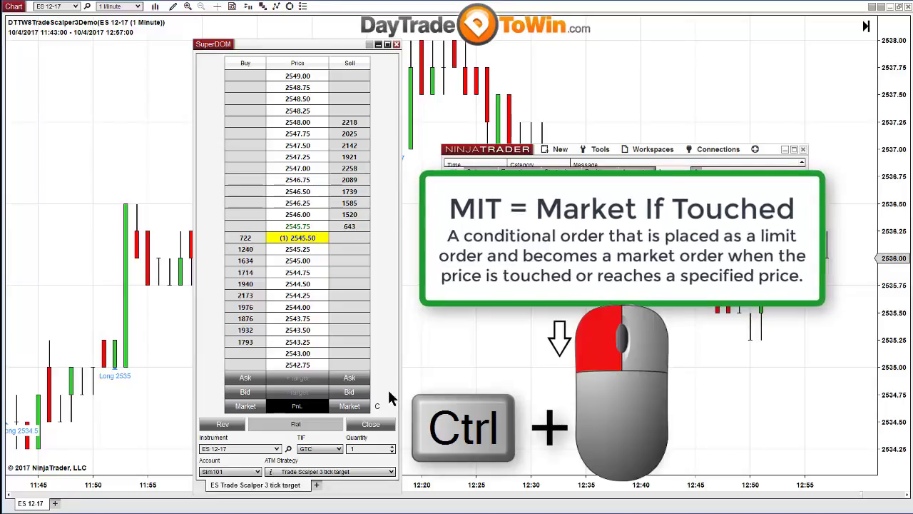
key(ctrl)
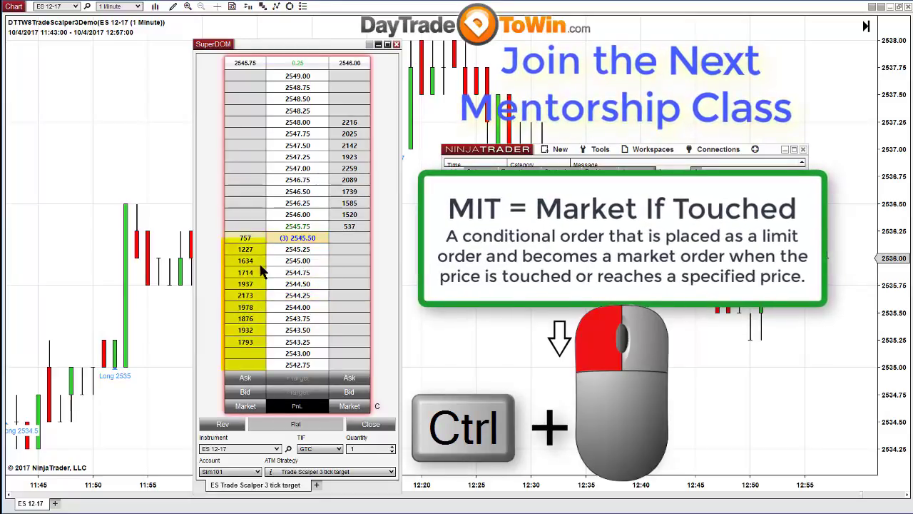
Step: Submit a buy MIT order for 1 ES 12-17 contract at 2544.25 and cancel that working order
key(ctrl)
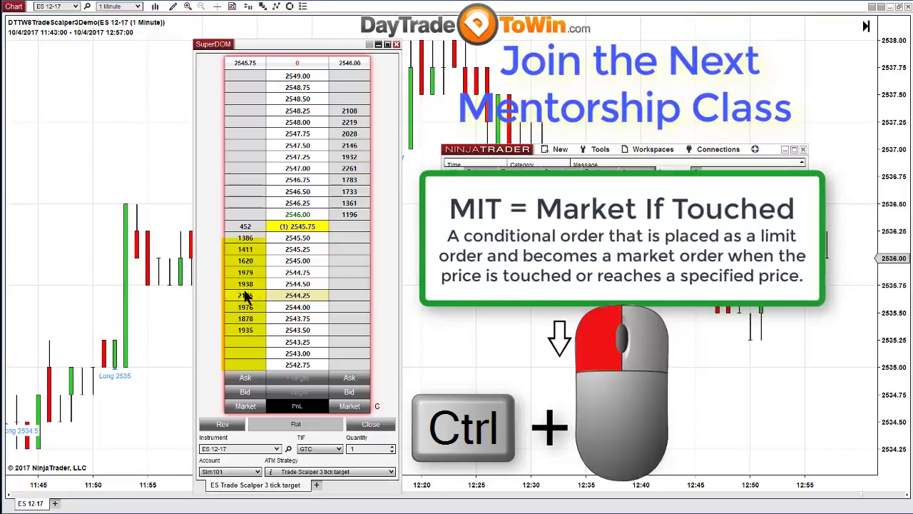
ctrl+click(245, 295)
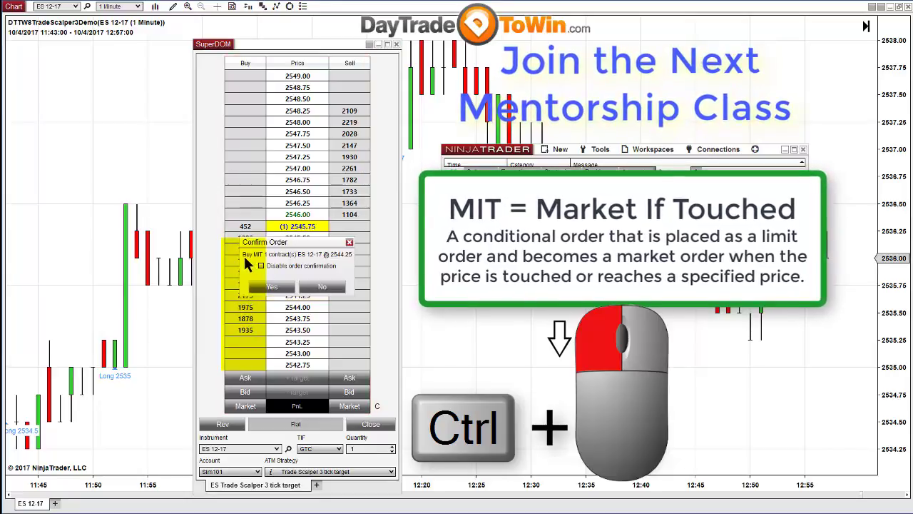
click(265, 289)
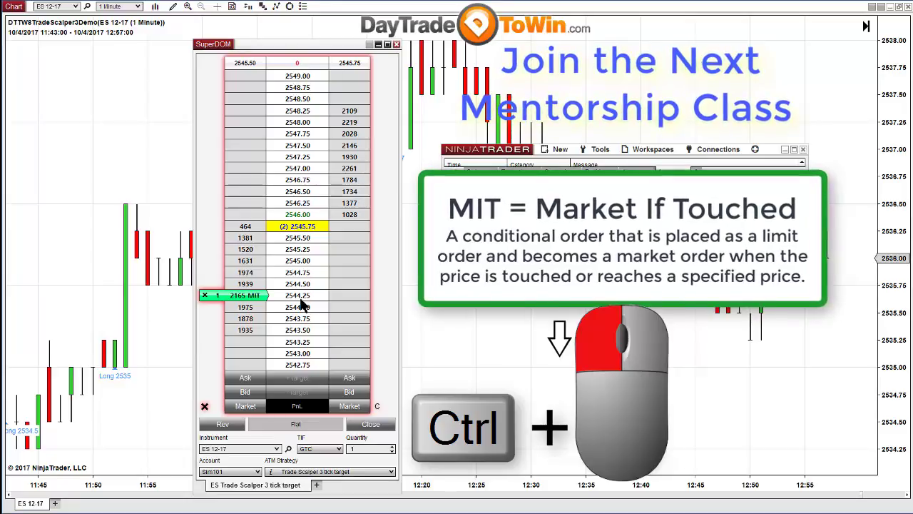
click(205, 295)
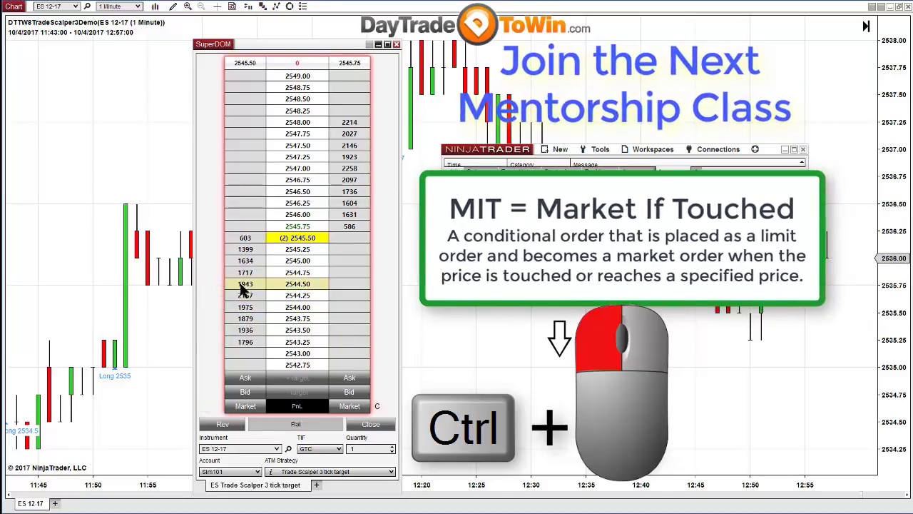
Step: Fill a sell MIT order for 1 contract placed at 2546.75 by moving it below the market, and close the resulting short position
key(ctrl)
ctrl+click(349, 186)
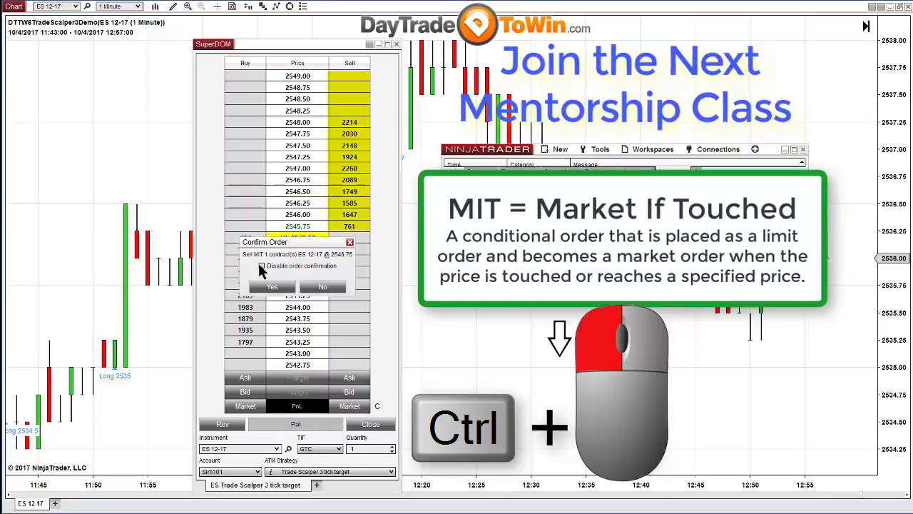
click(277, 287)
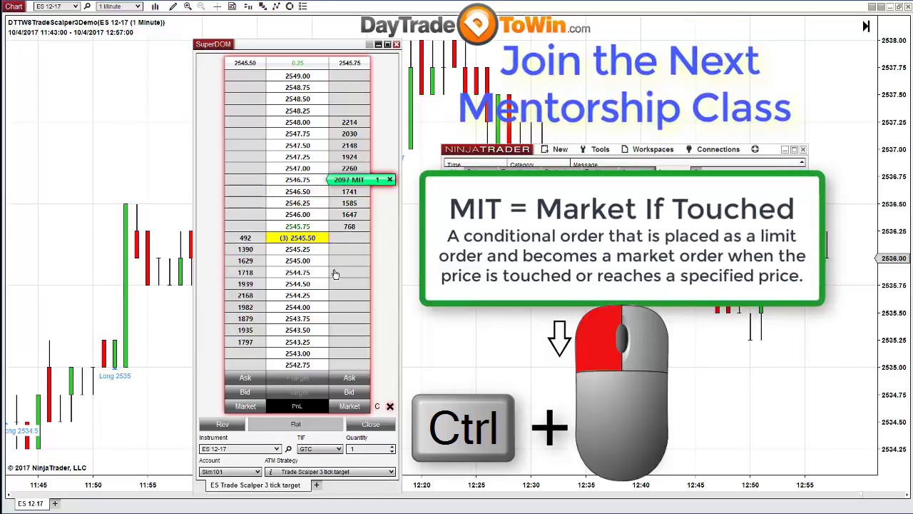
drag(368, 184, 339, 272)
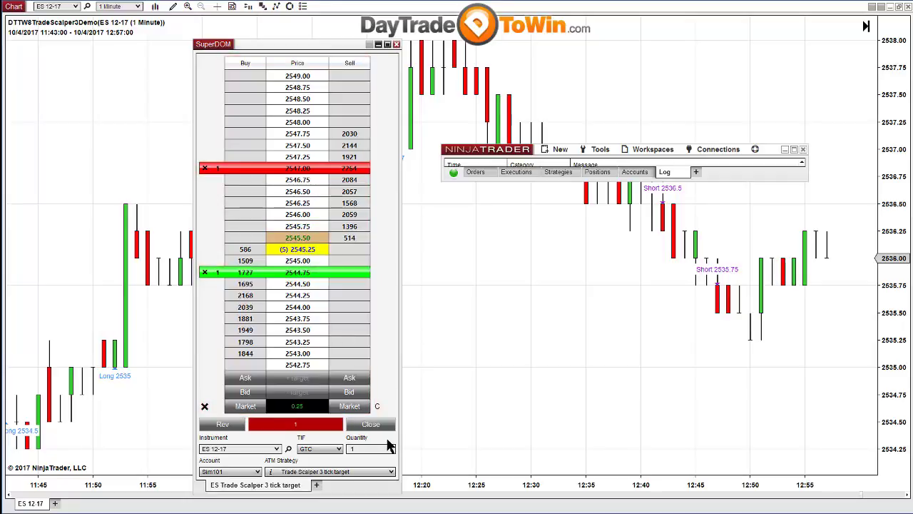
click(370, 423)
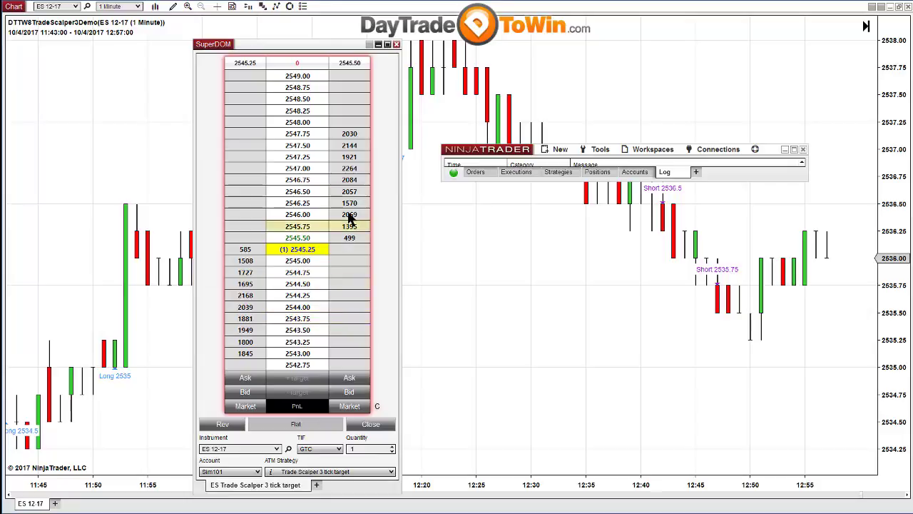
Step: Fill a buy MIT order for 1 contract placed at 2544.25 by moving it up to 2545.50, and close the resulting long position
click(247, 301)
click(261, 290)
click(239, 296)
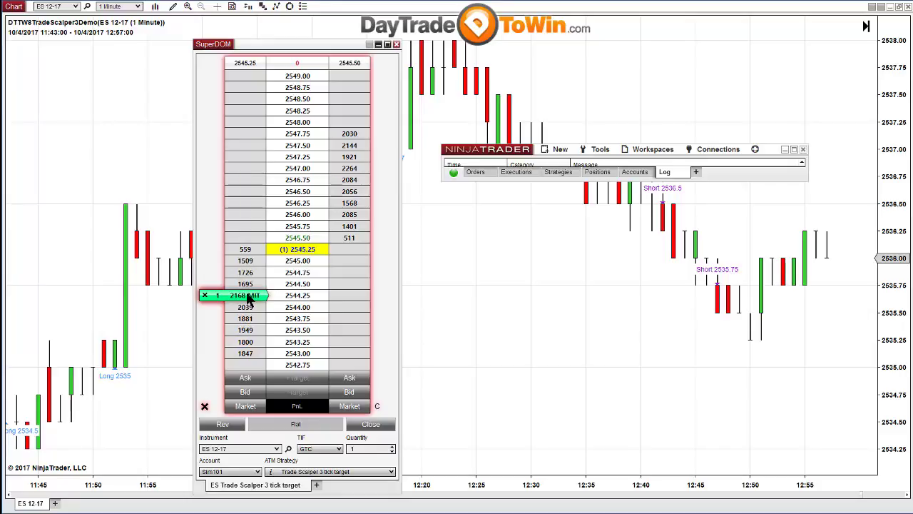
click(240, 238)
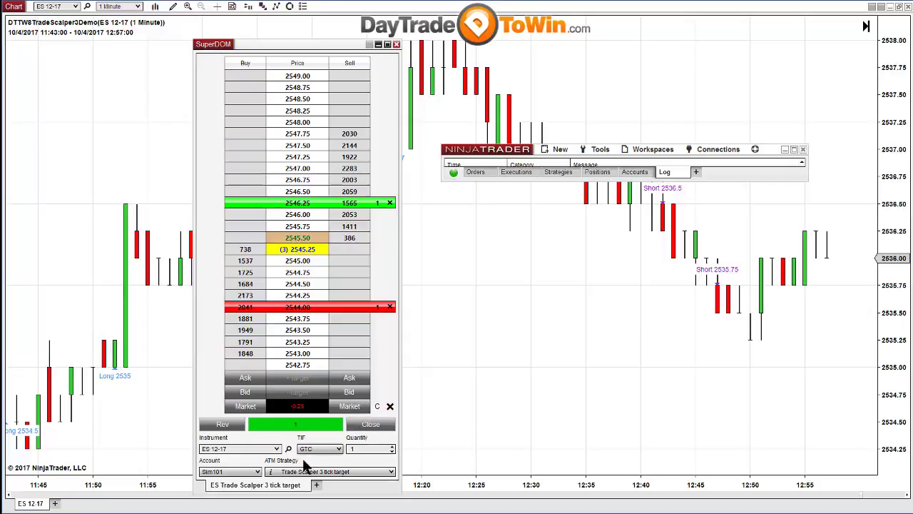
click(363, 427)
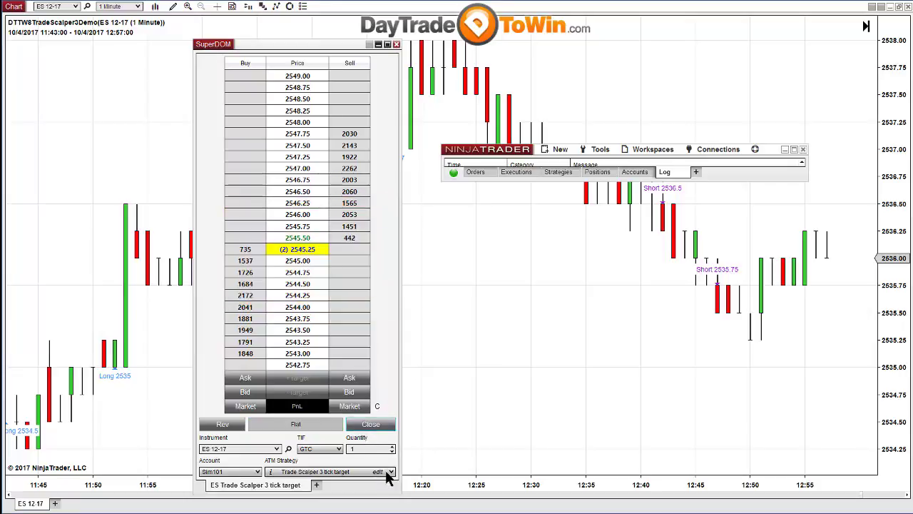
Step: Set the ATM strategy to None and submit a buy market order for 1 ES 12-17 contract
click(389, 472)
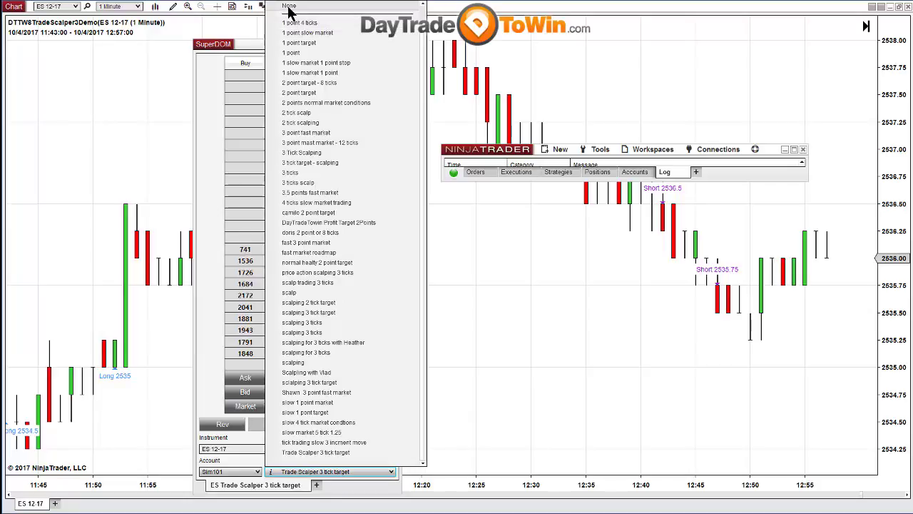
click(288, 6)
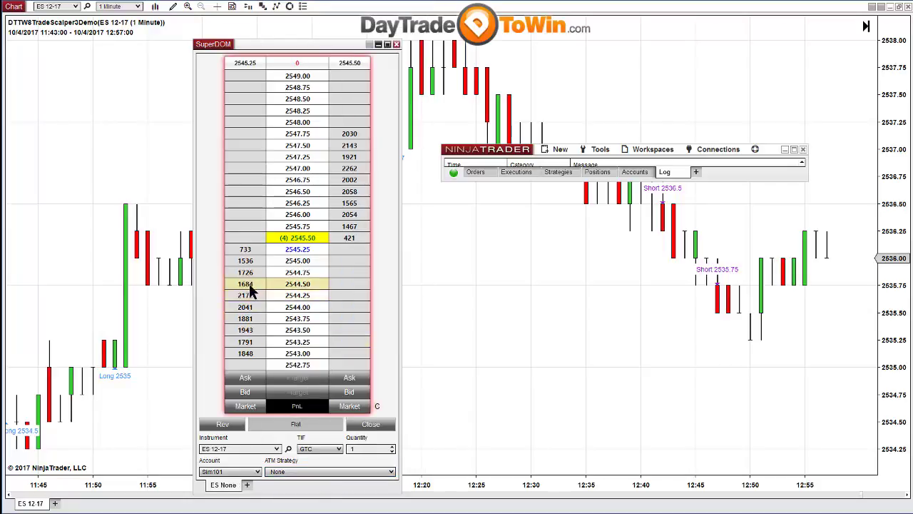
click(245, 406)
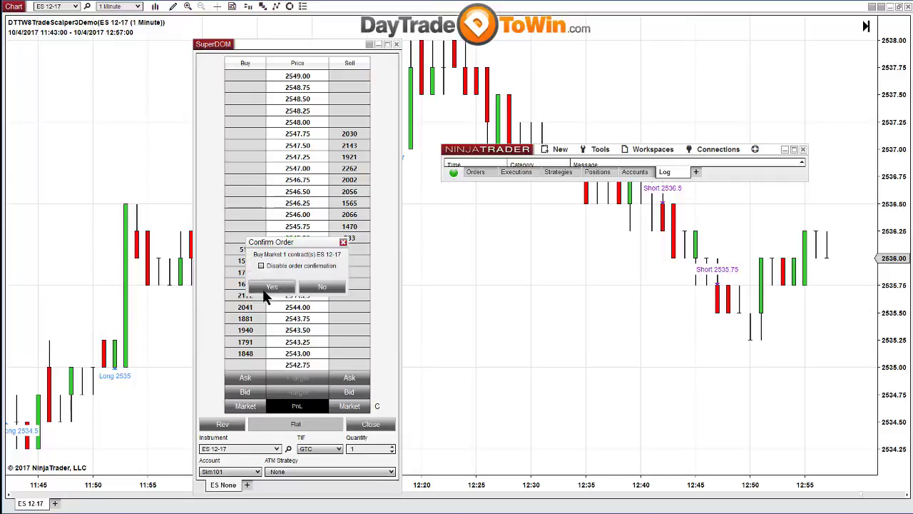
click(275, 291)
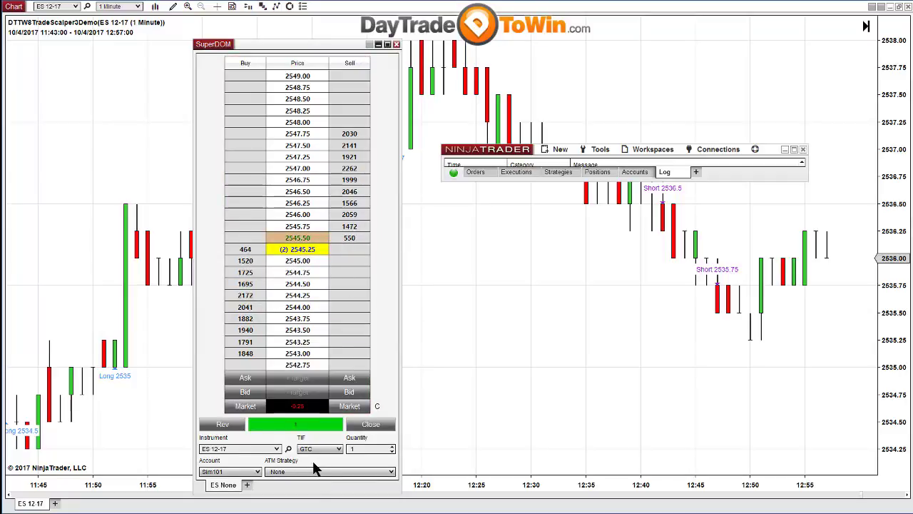
Step: Submit one-contract sell exit orders for the long position: limit at 2546.50, MIT at 2546.25 and stop-market at 2544.00
click(349, 193)
click(331, 292)
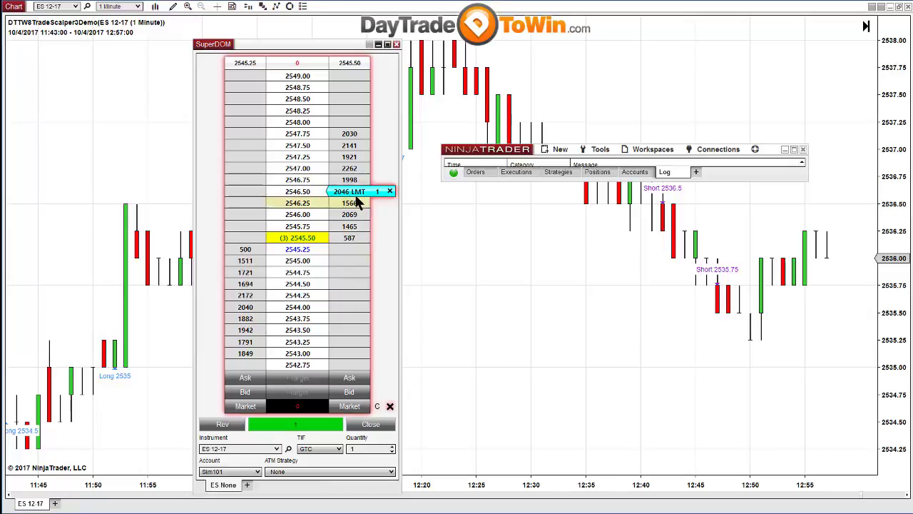
click(342, 204)
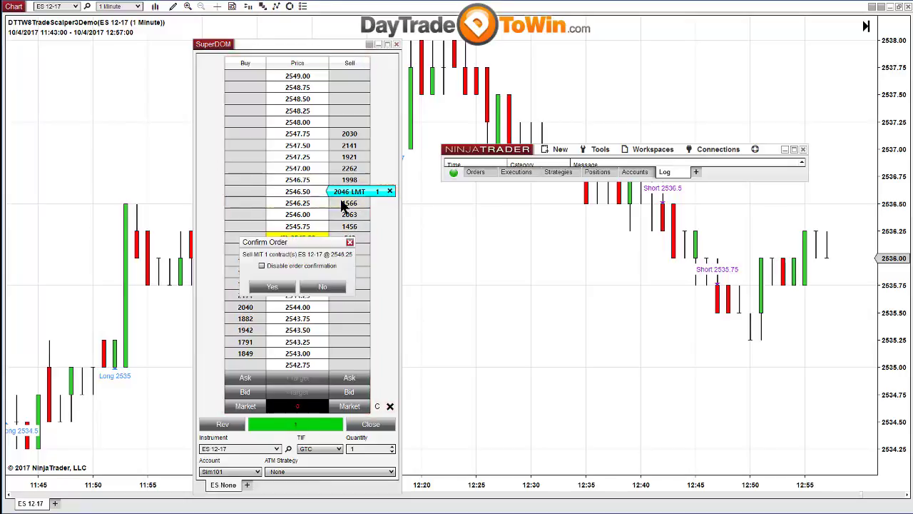
click(272, 287)
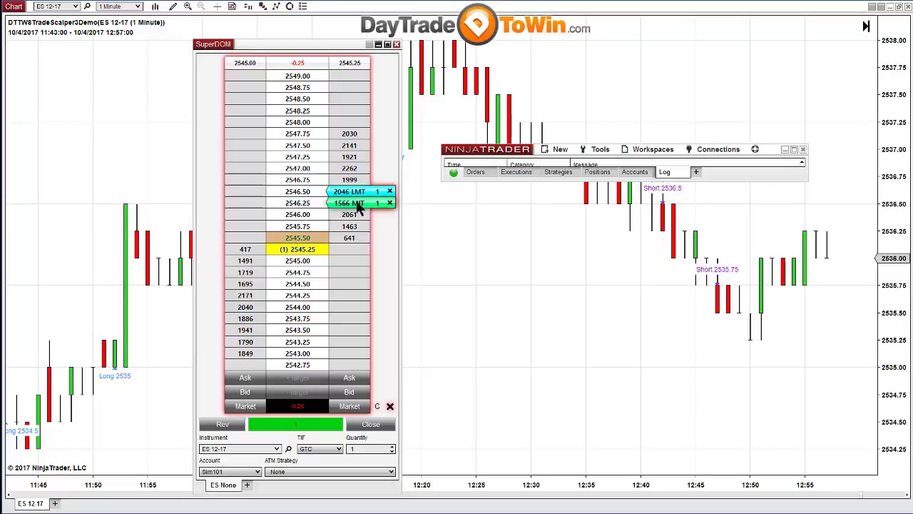
click(348, 309)
click(271, 280)
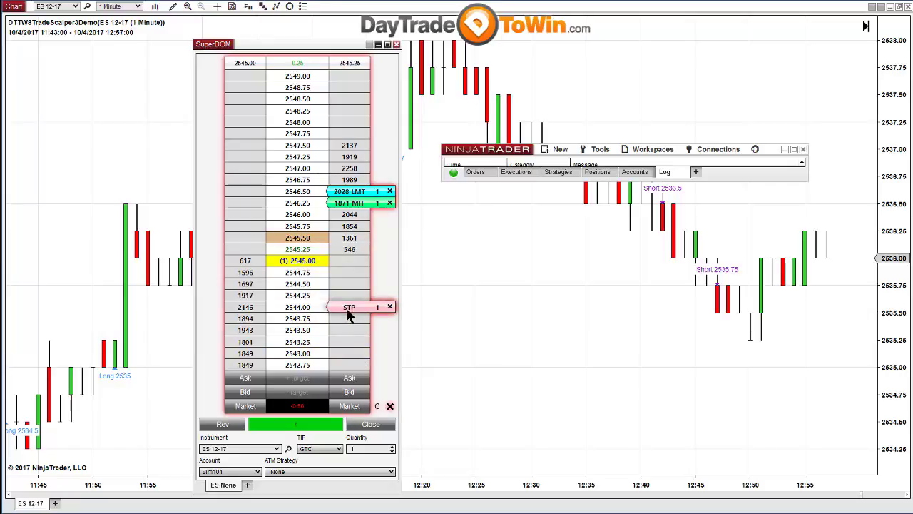
Step: Move the working sell MIT order to 2547.25 and the sell limit order to 2546.25, keeping the stop at 2544.00
drag(348, 191, 350, 157)
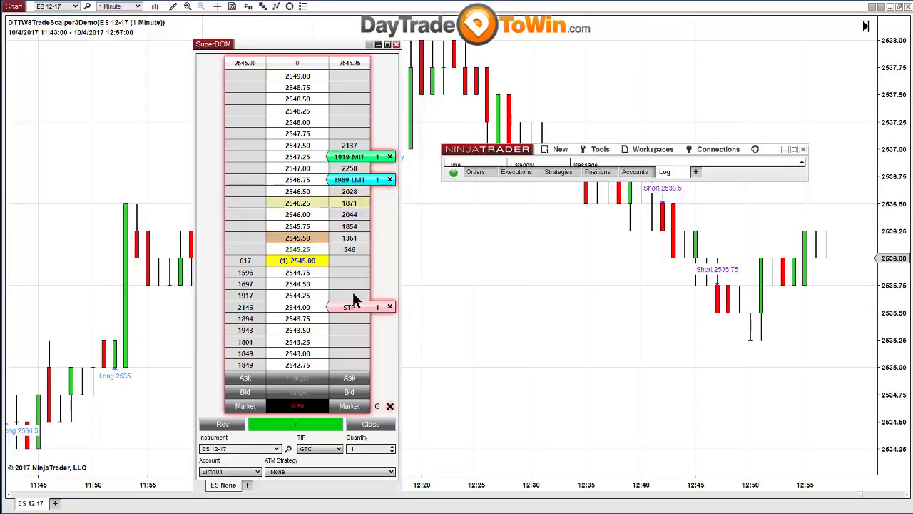
mouse_move(351, 311)
mouse_down()
mouse_move(353, 280)
mouse_move(348, 307)
mouse_up()
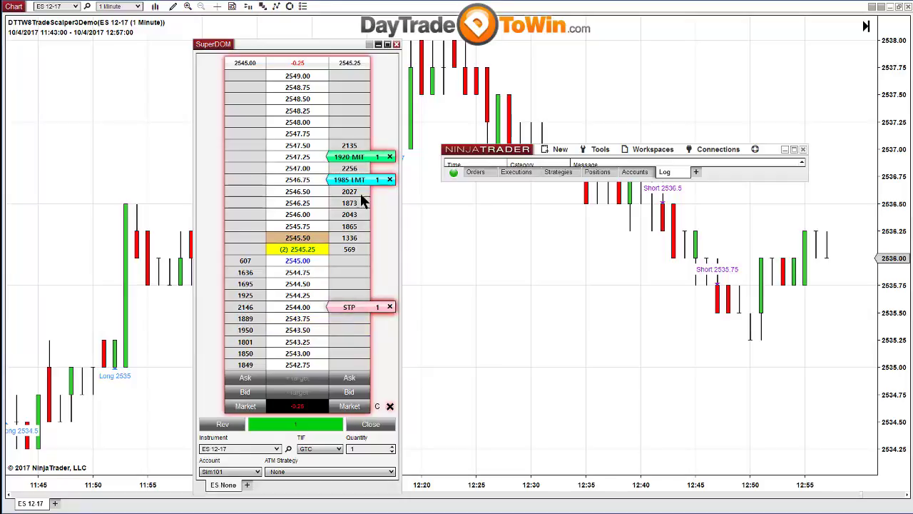
drag(349, 188, 346, 210)
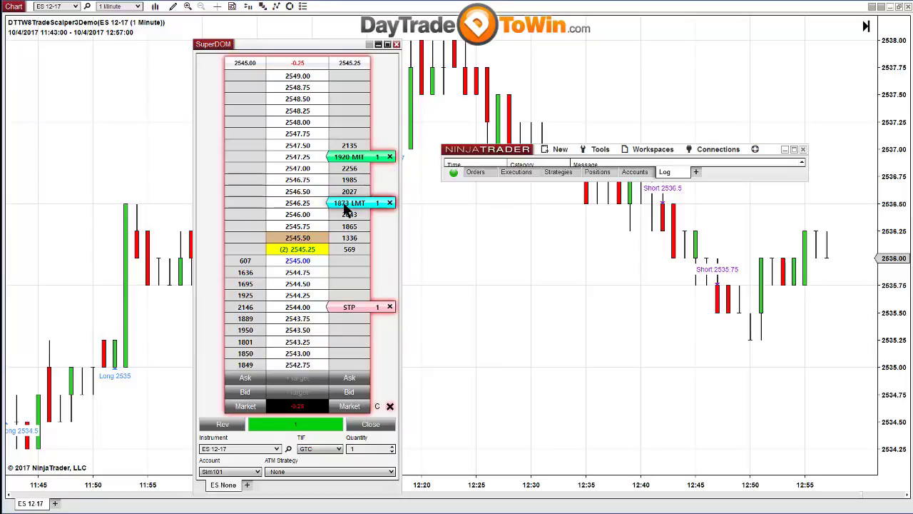